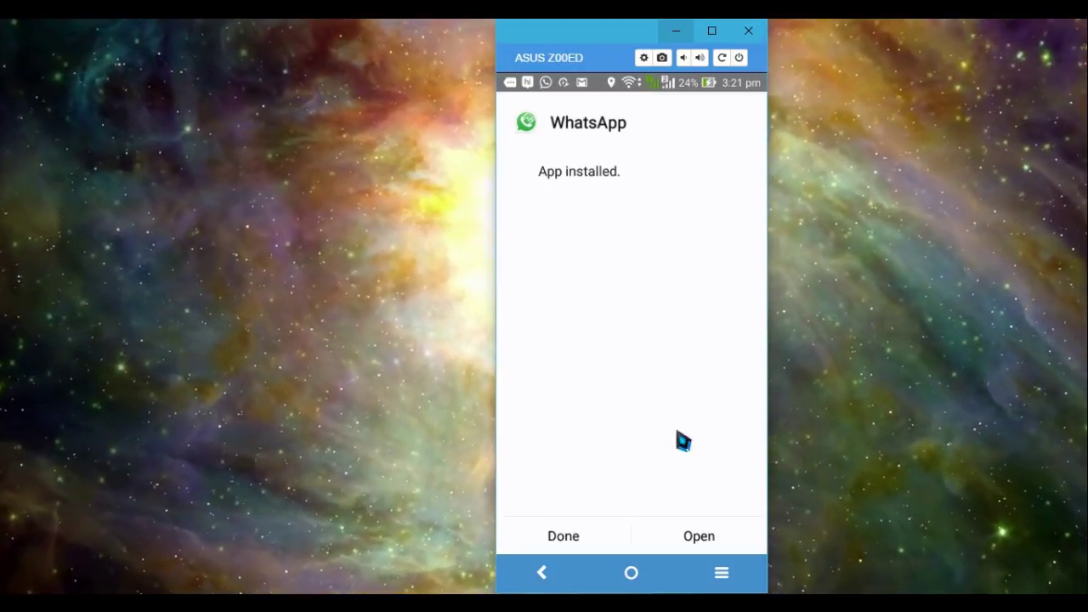
Step: Launch GBWhatsApp, agree to its terms, and submit the phone number for SMS verification
left_click(695, 538)
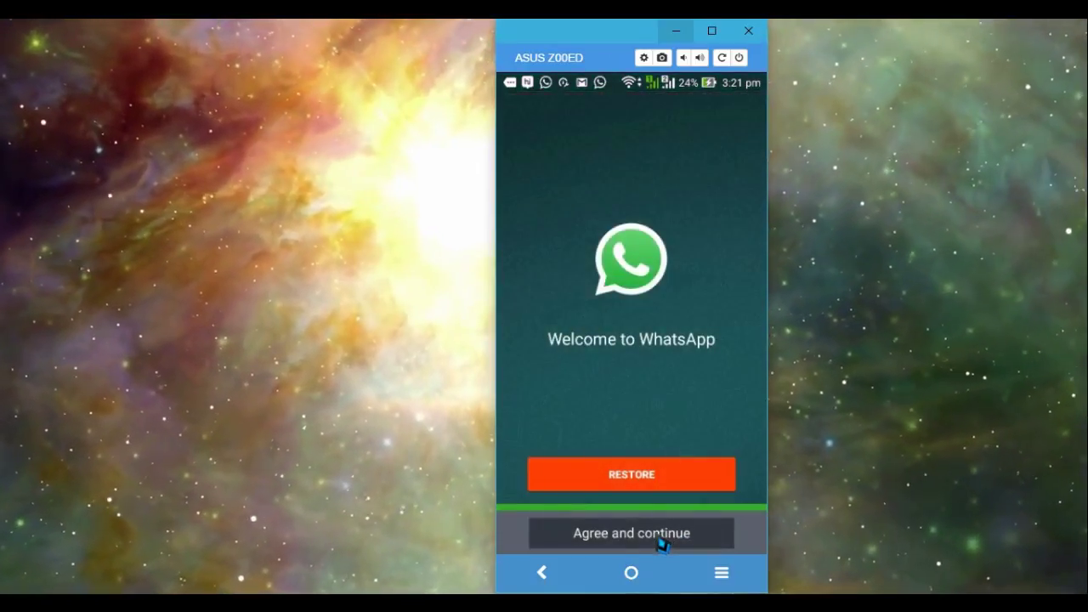
left_click(662, 540)
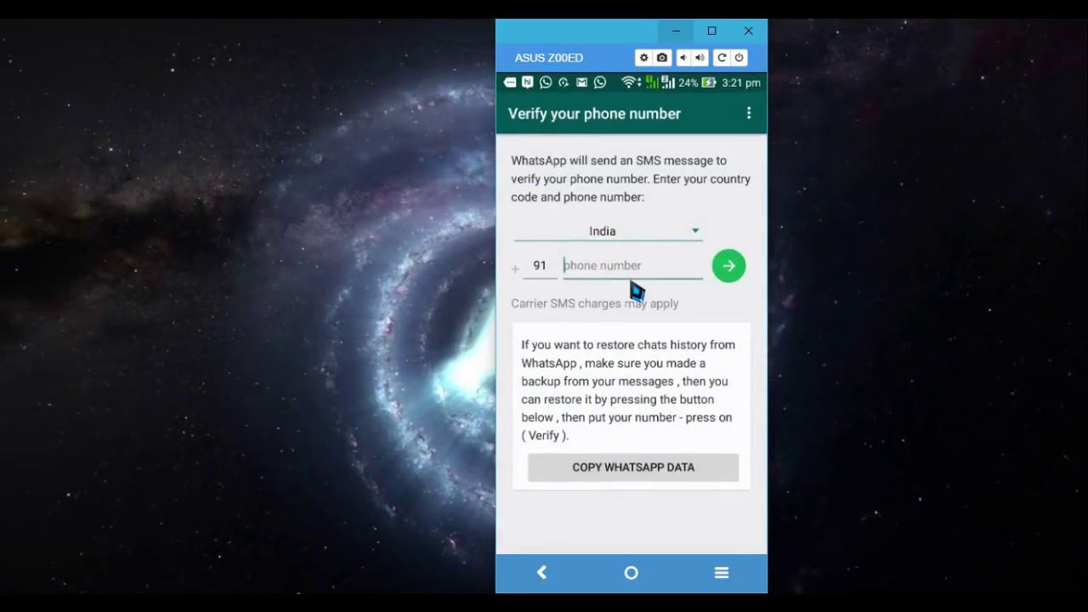
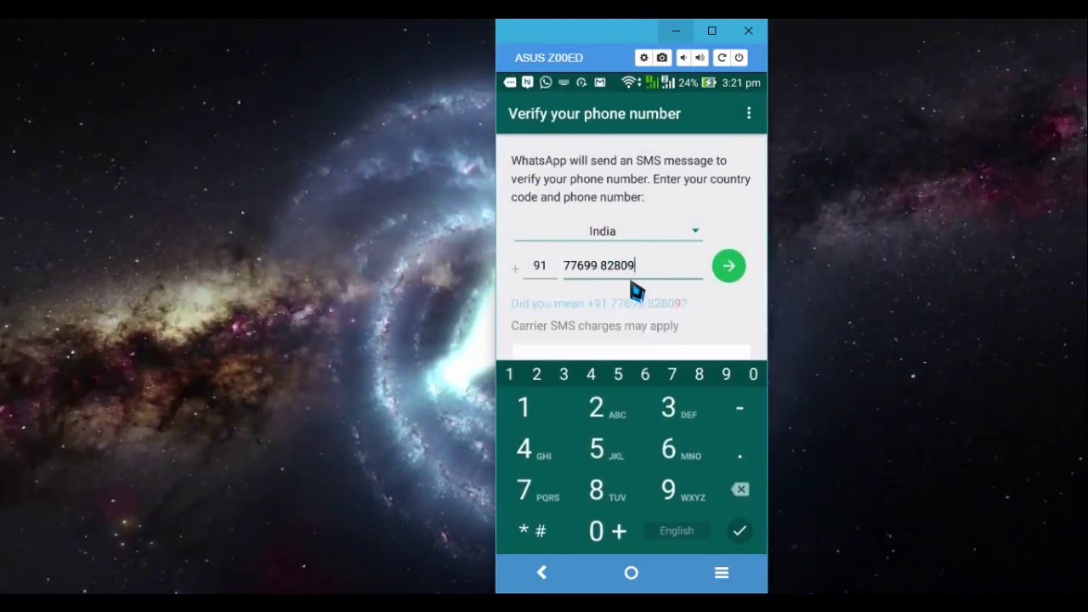
left_click(721, 274)
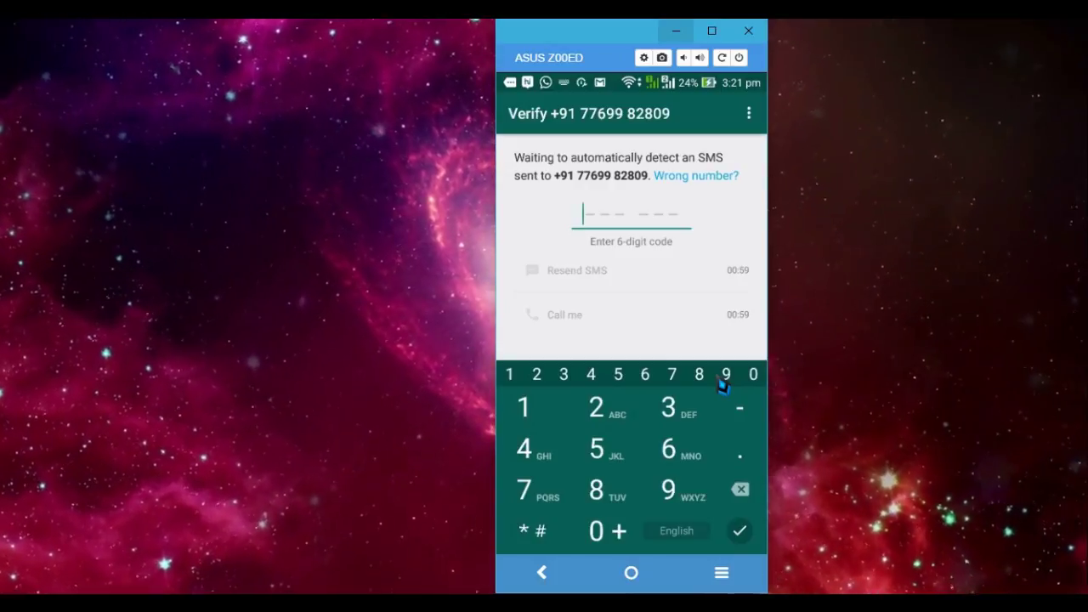
Step: Enter the 6-digit code, confirm the profile name, and dismiss the welcome and changelog screens
left_click(723, 377)
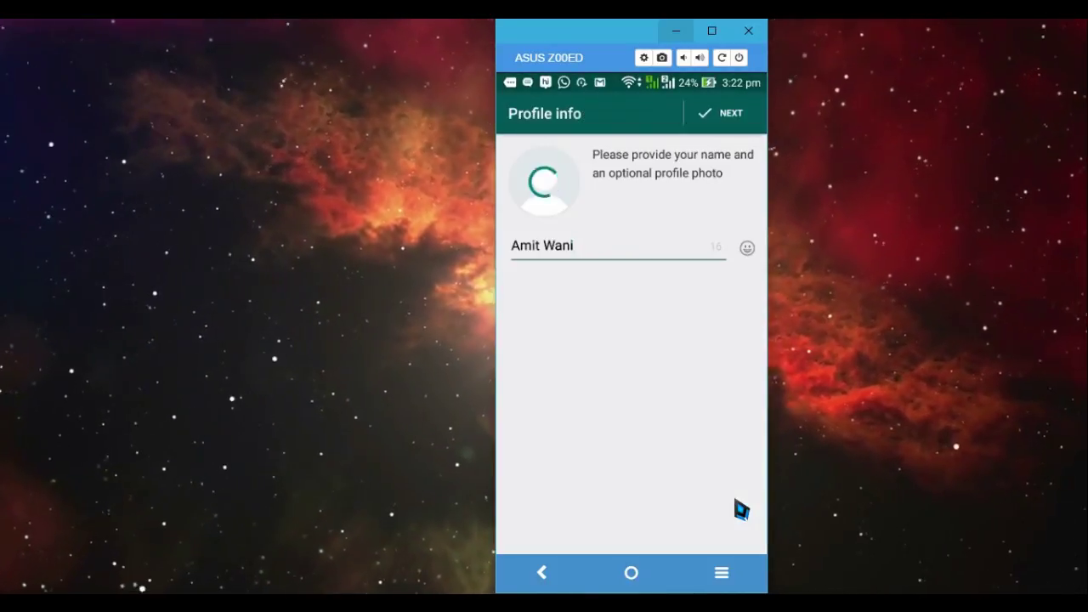
left_click(733, 117)
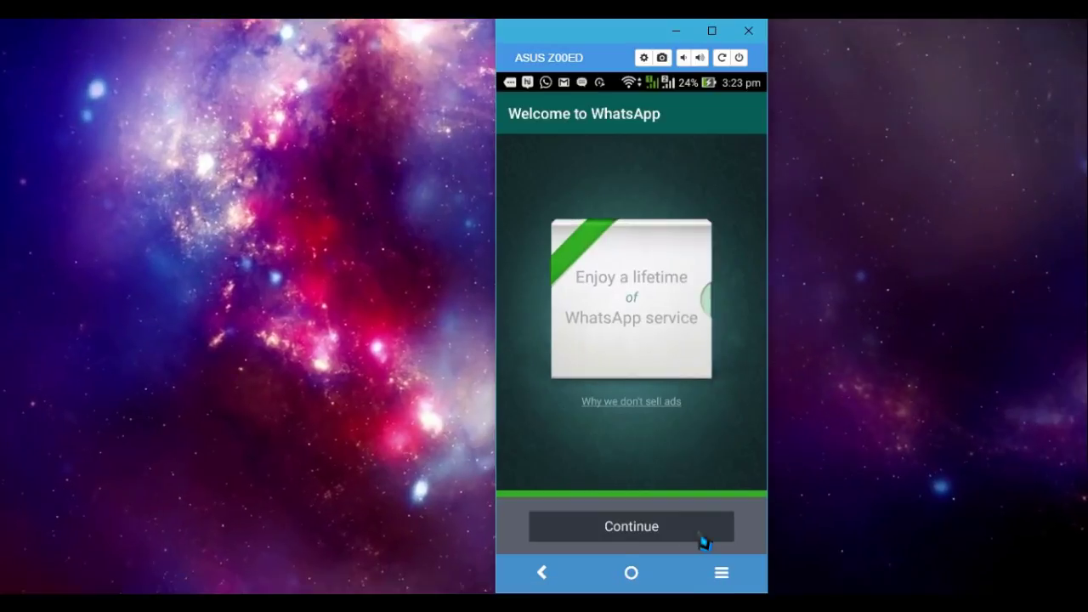
left_click(702, 541)
left_click(718, 520)
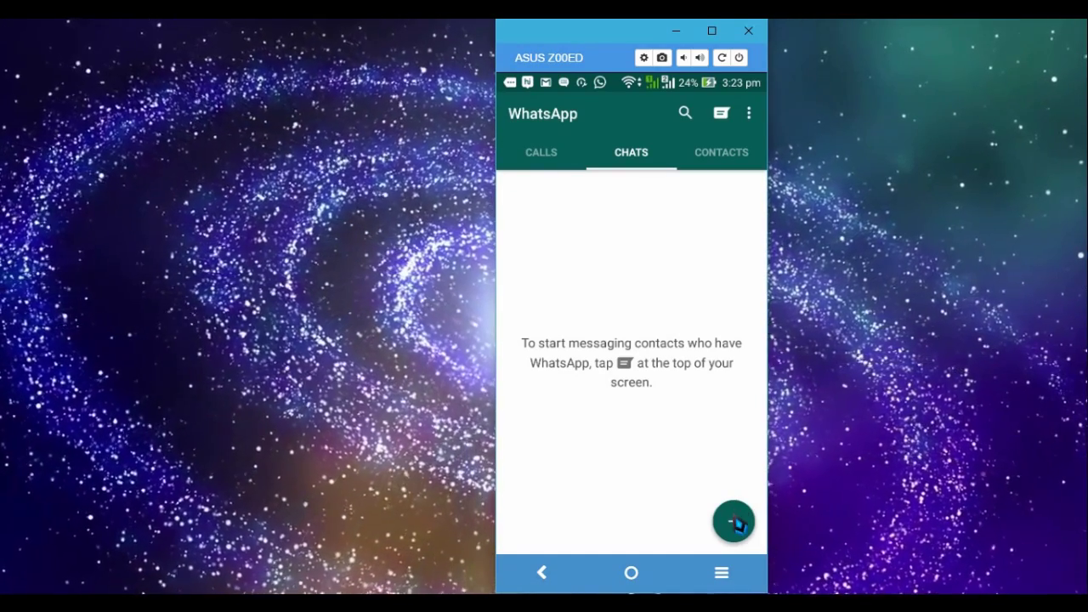
Step: Start a new group from the options menu and add the contact found by searching 'me'
left_click(735, 523)
left_click(735, 522)
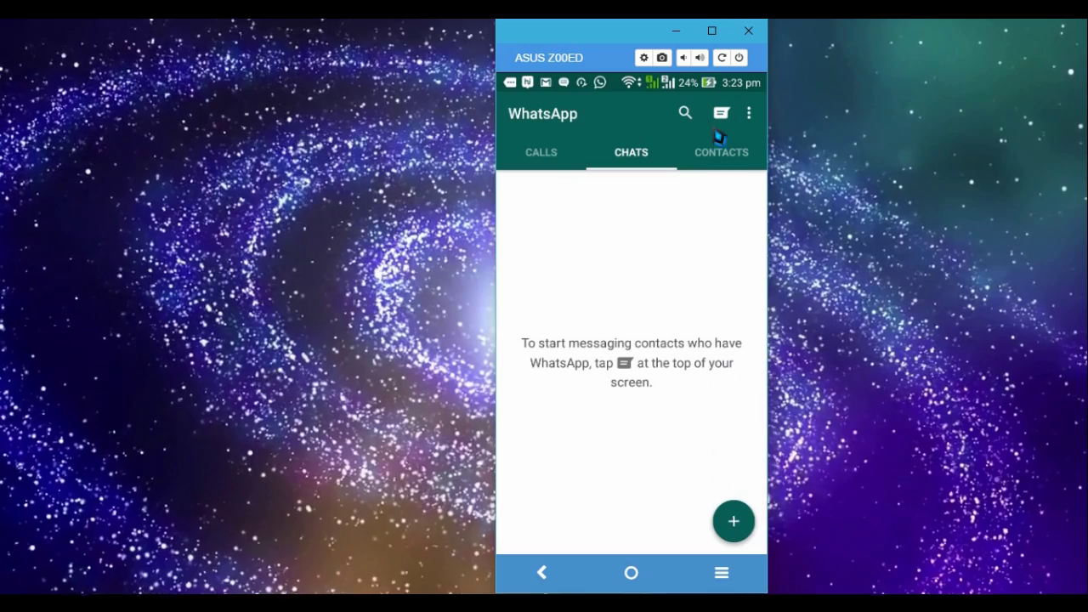
left_click(750, 114)
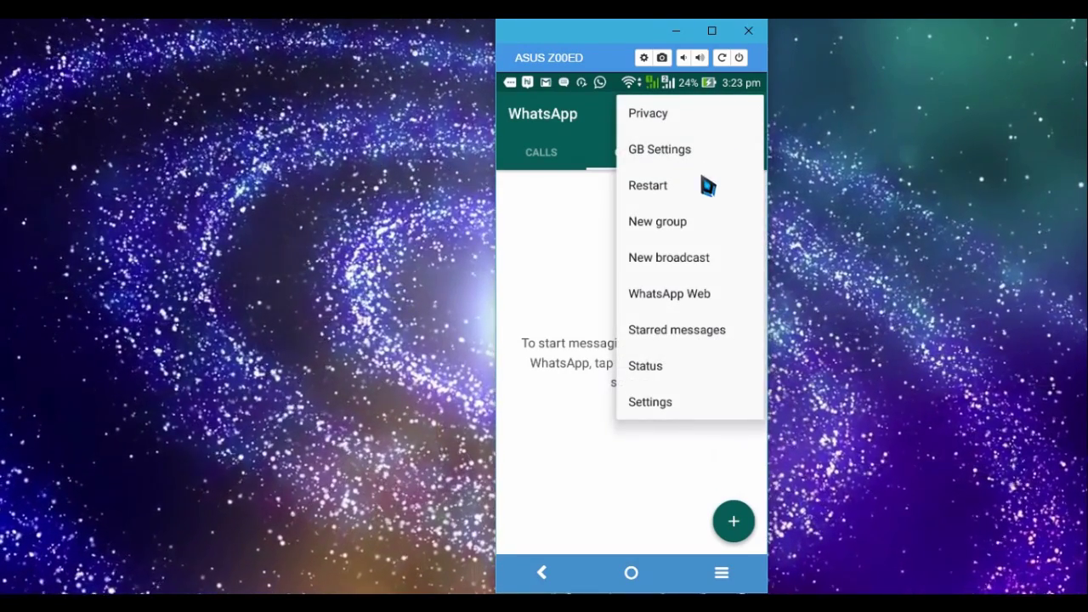
left_click(695, 228)
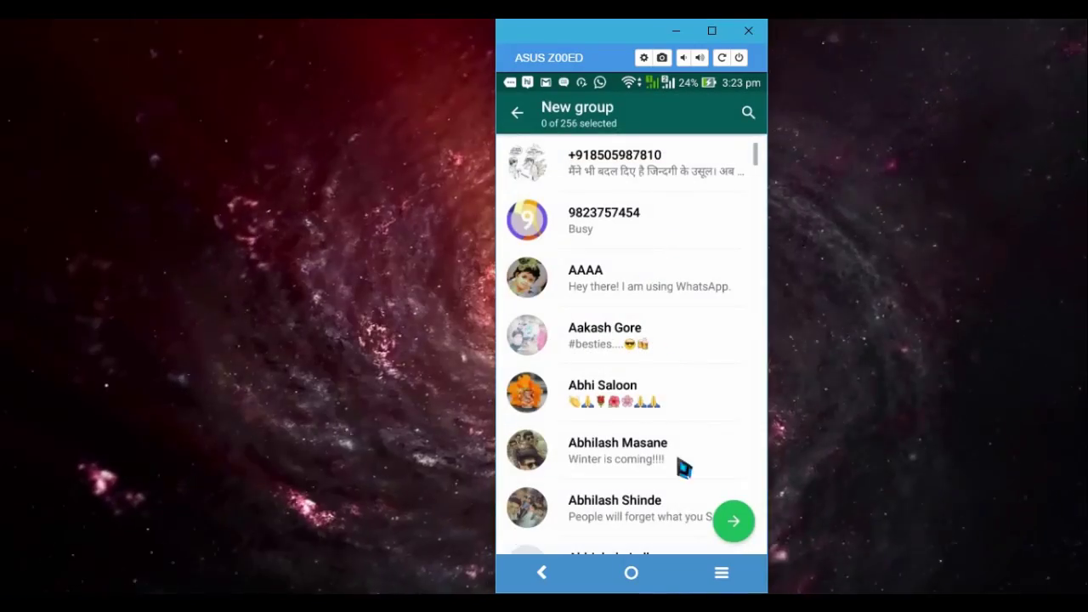
left_click_drag(680, 413, 697, 317)
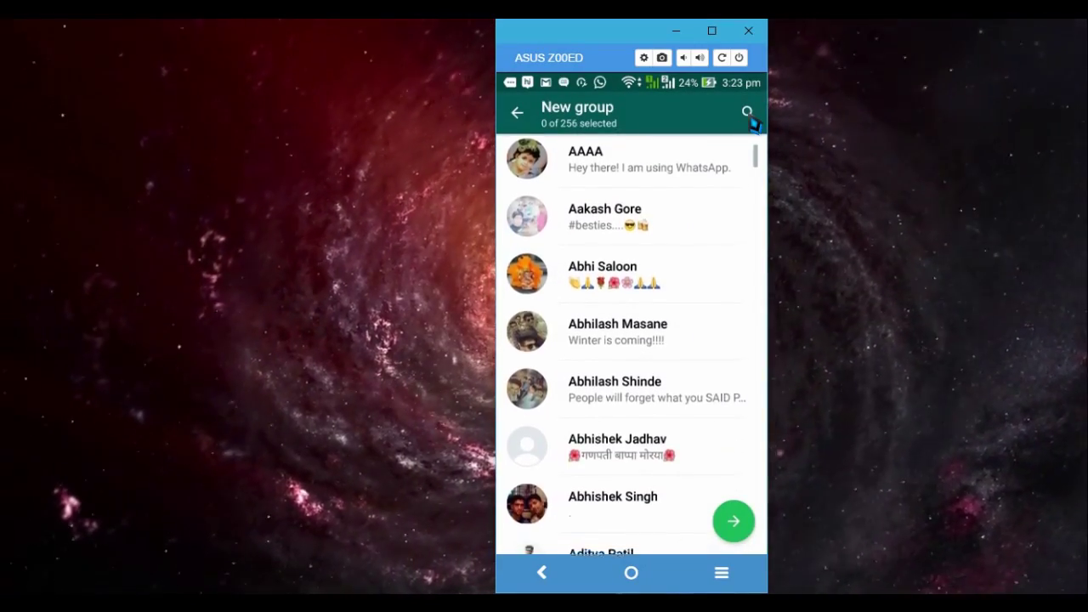
scroll(748, 153, "up", 1)
left_click(748, 114)
type("me")
left_click(656, 165)
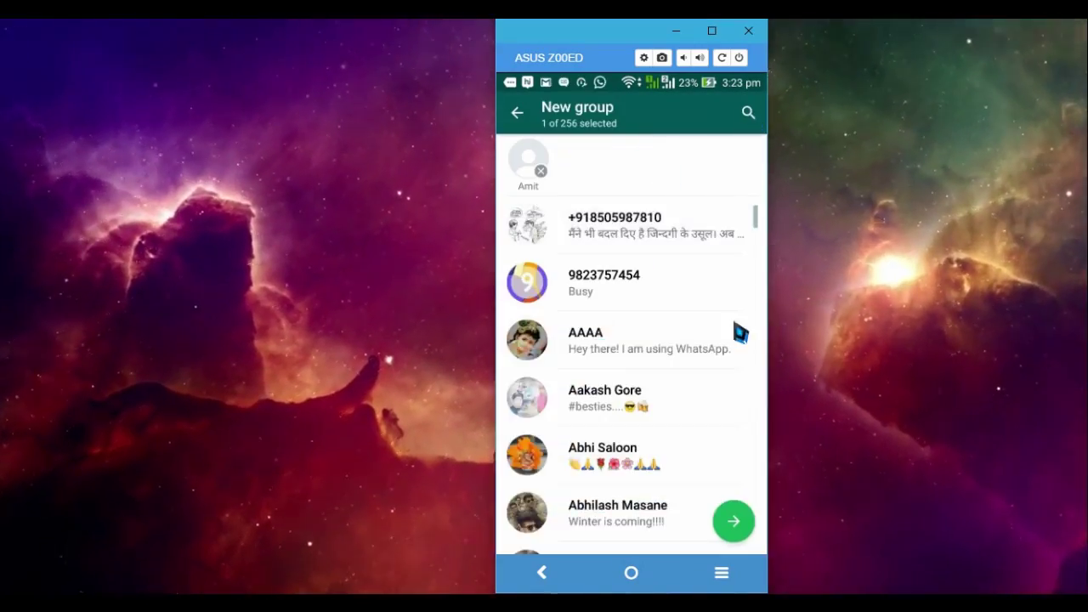
Step: Give the new group the subject 'Test' and create it
left_click(732, 525)
type("Test")
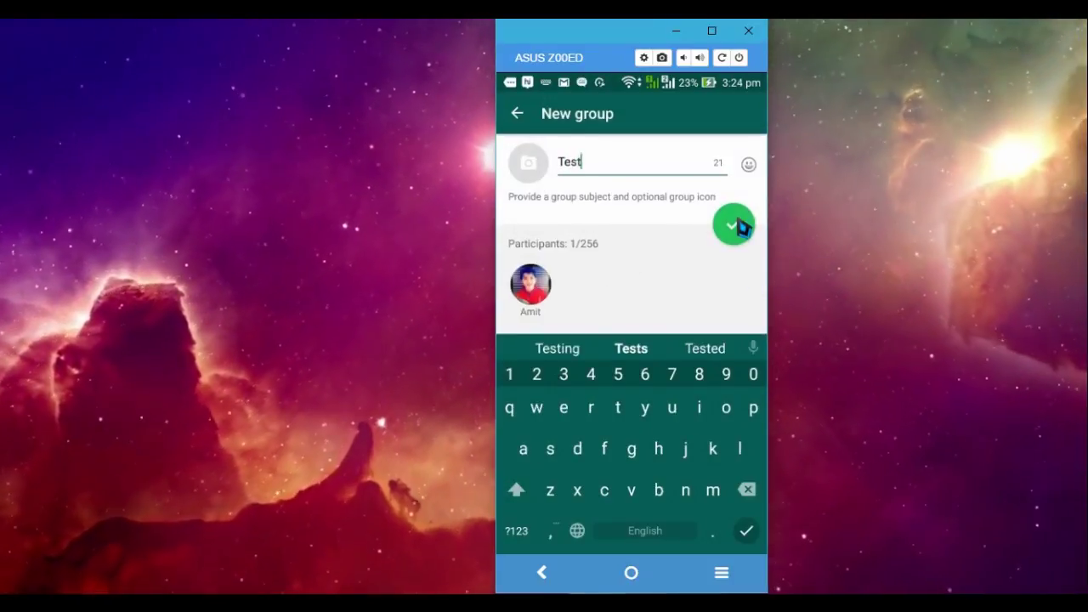
left_click(733, 223)
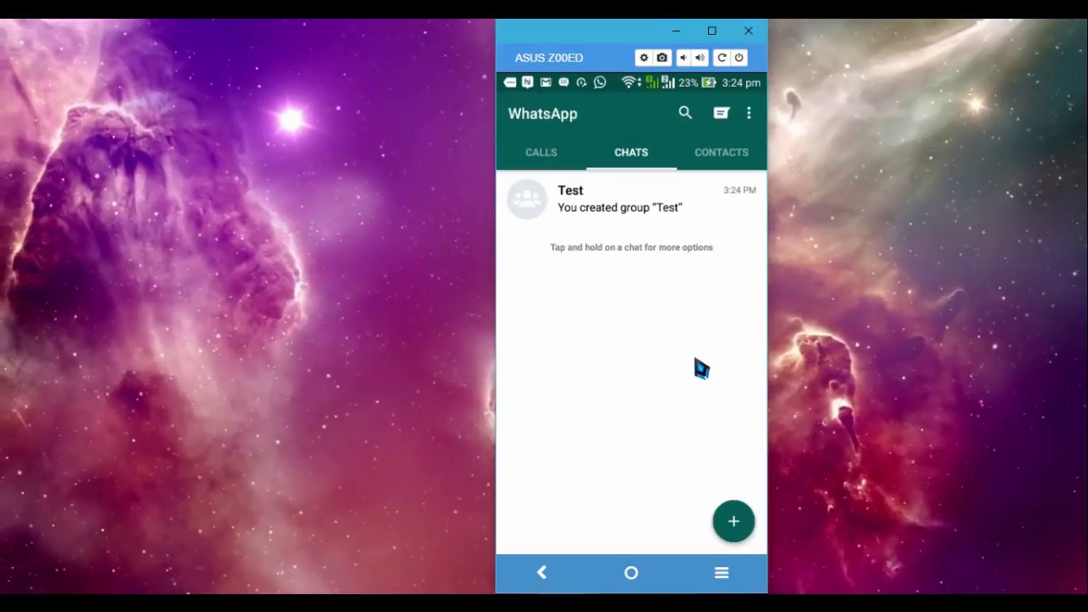
Step: From the Test group's info, choose to add a participant via an invite link
left_click(657, 219)
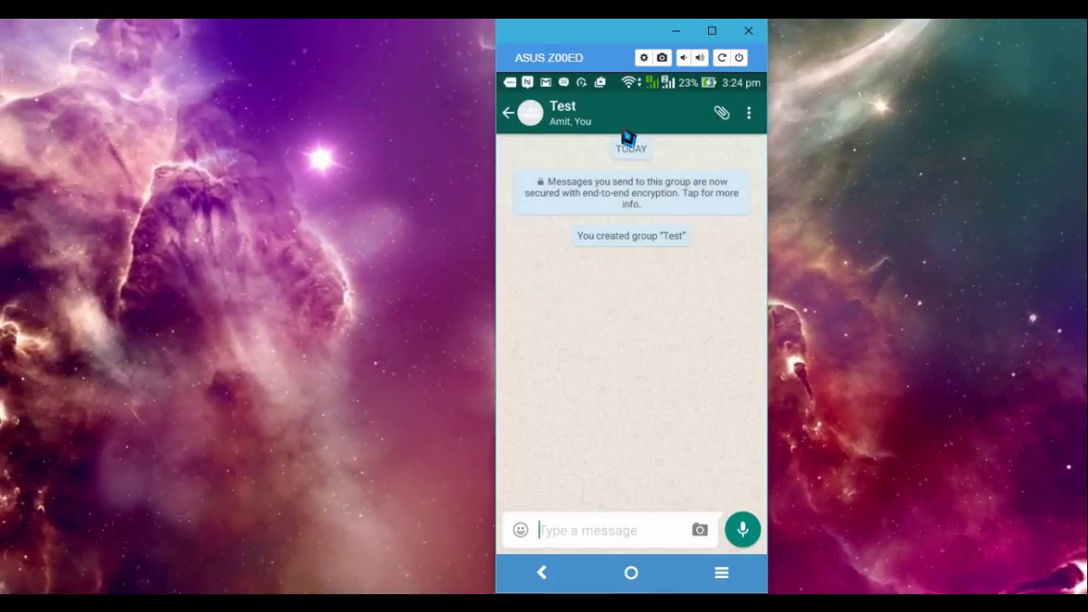
left_click(623, 127)
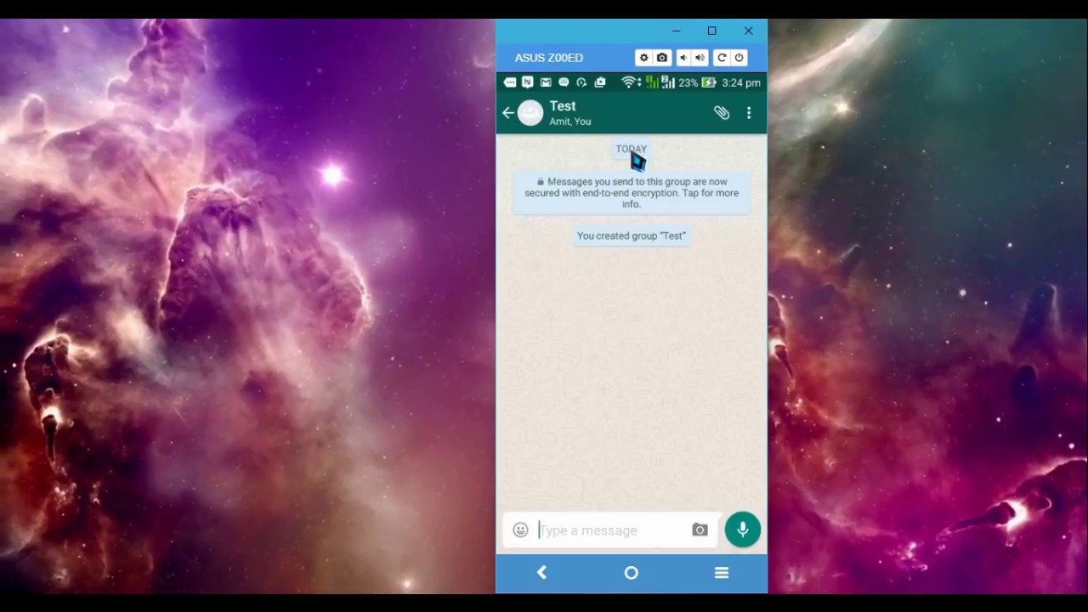
left_click(627, 109)
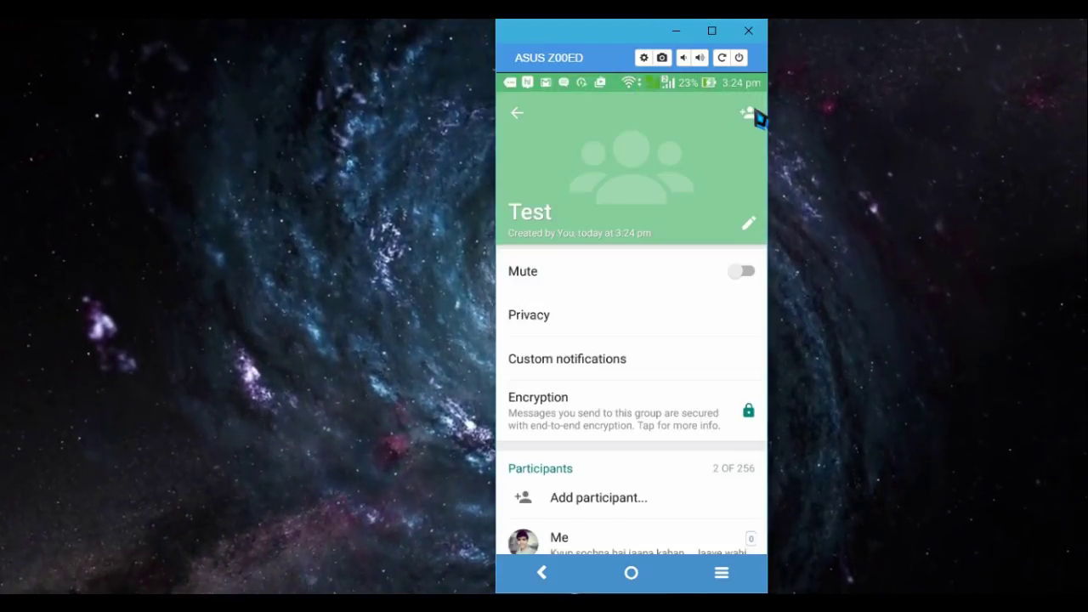
left_click(749, 114)
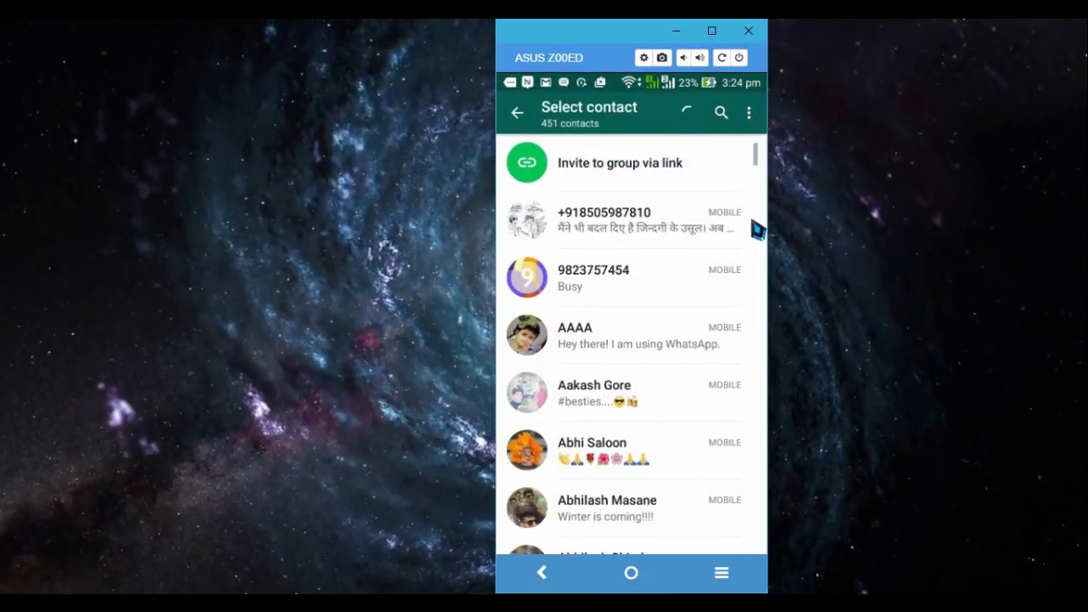
left_click(673, 176)
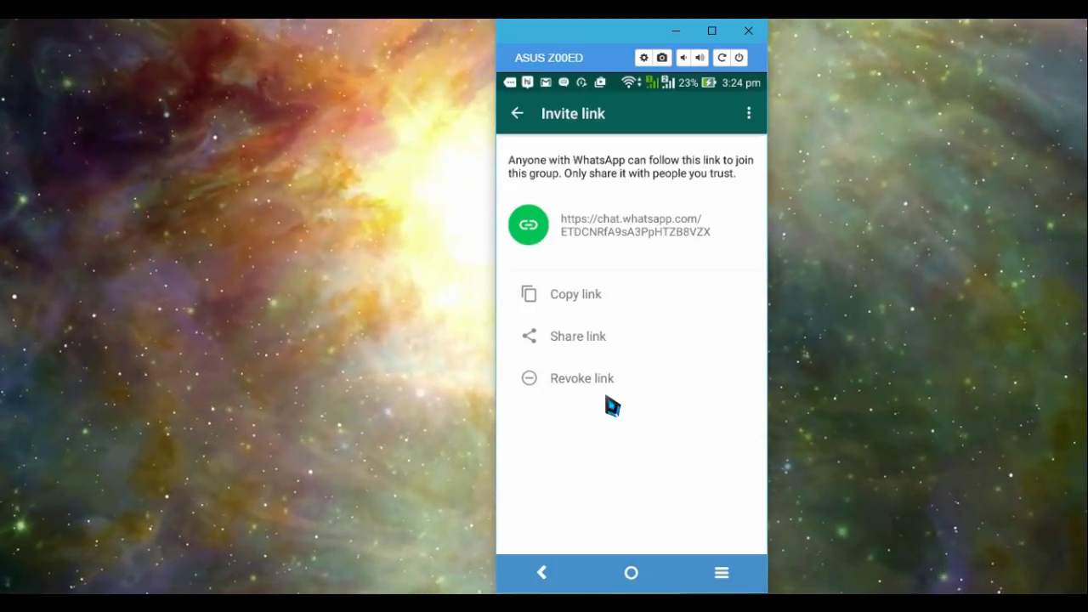
Step: Copy the Test group's invite link
left_click(569, 302)
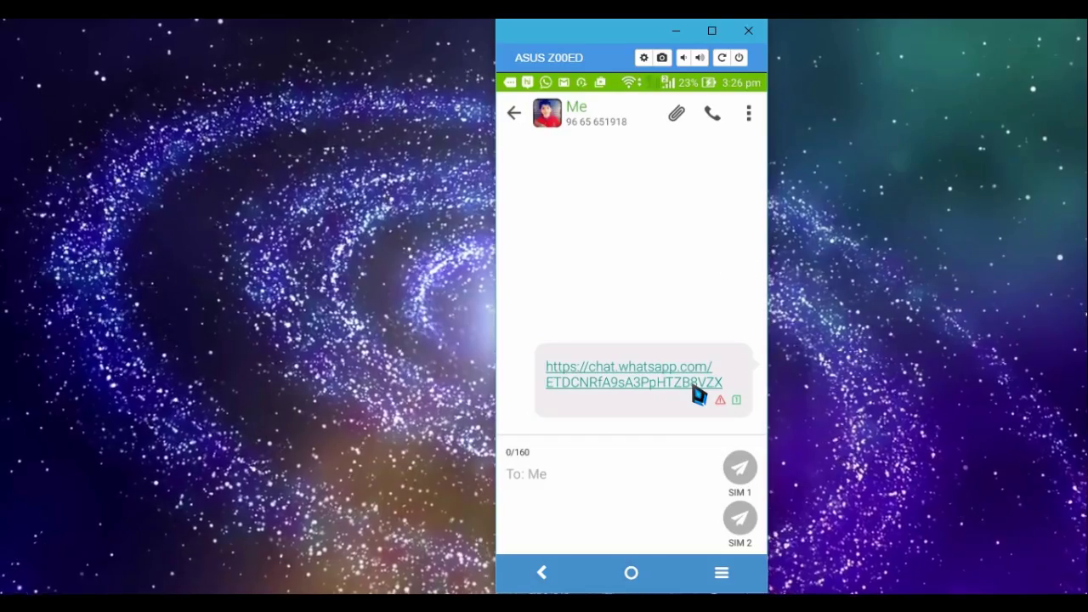
Step: Open the SMS invite link, always with WhatsApp, and join the Test group
left_click(699, 395)
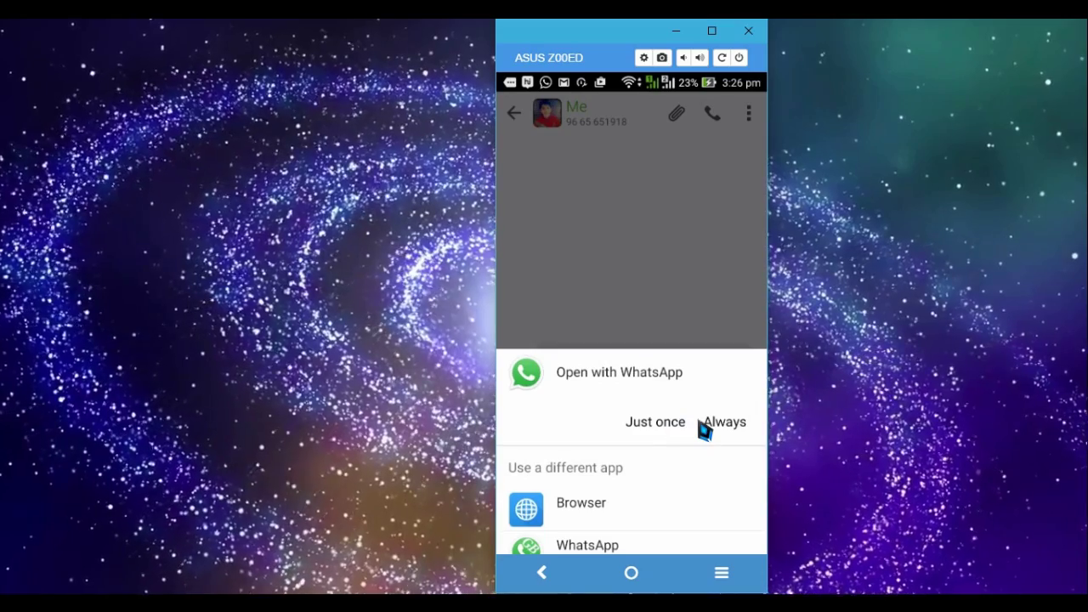
left_click(702, 427)
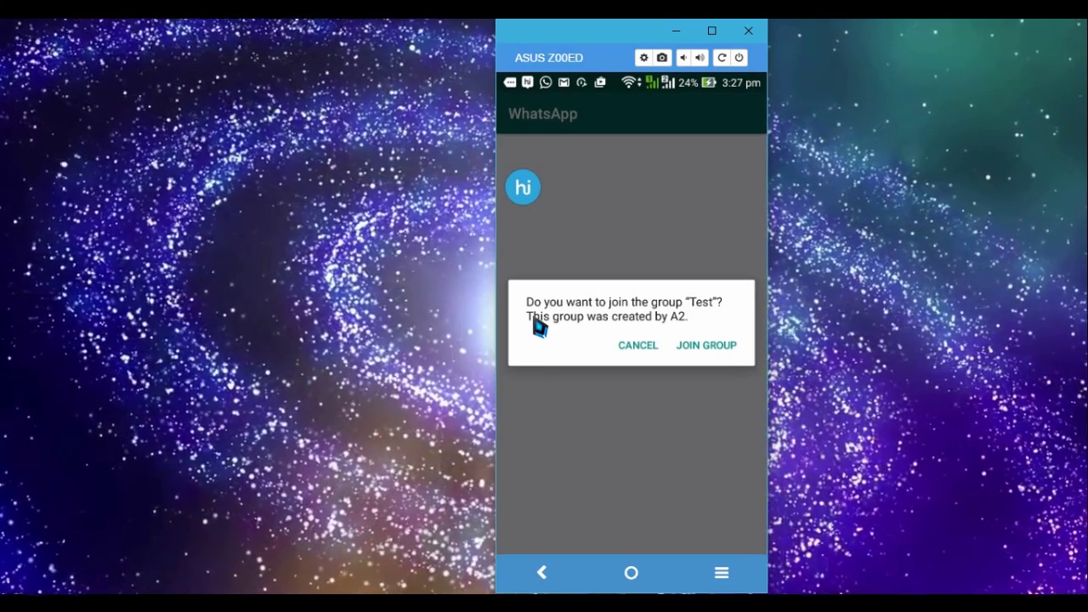
left_click(690, 347)
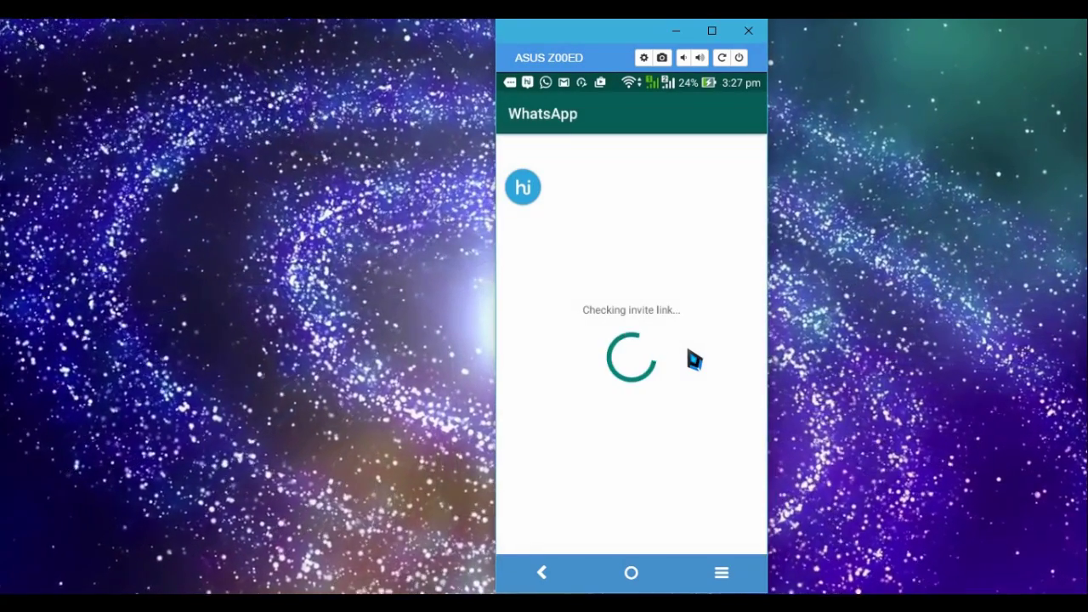